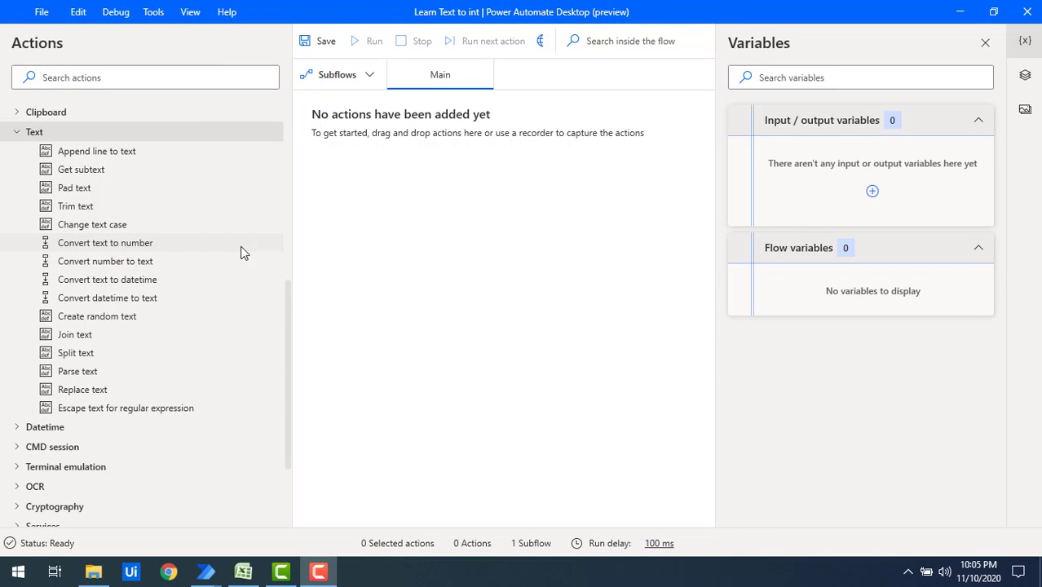
Bring up the Text Actions workbook and inspect A2's 10000 value, leaving it unchanged.
key(alt+Tab)
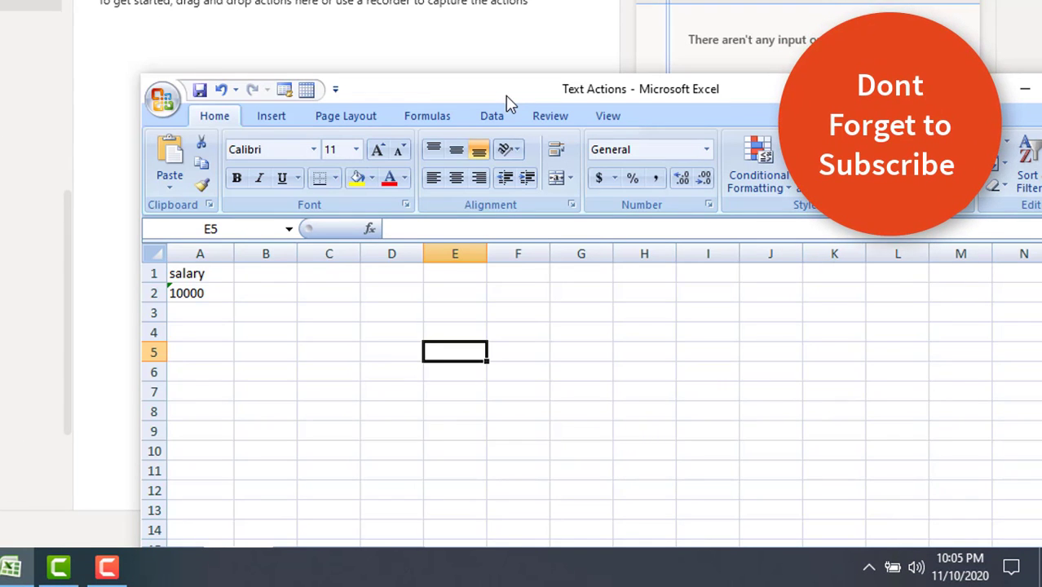
click(206, 273)
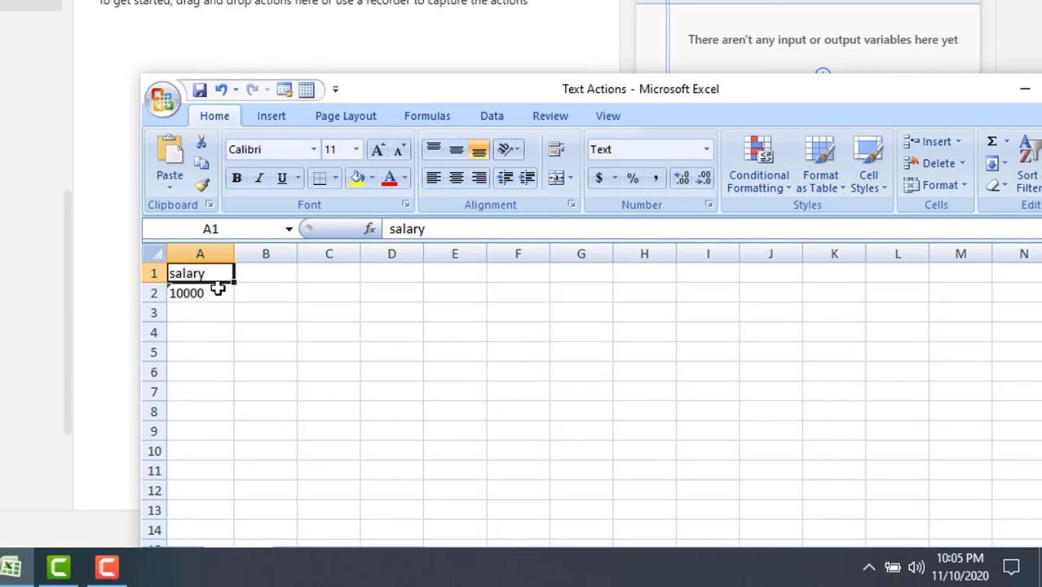
click(211, 292)
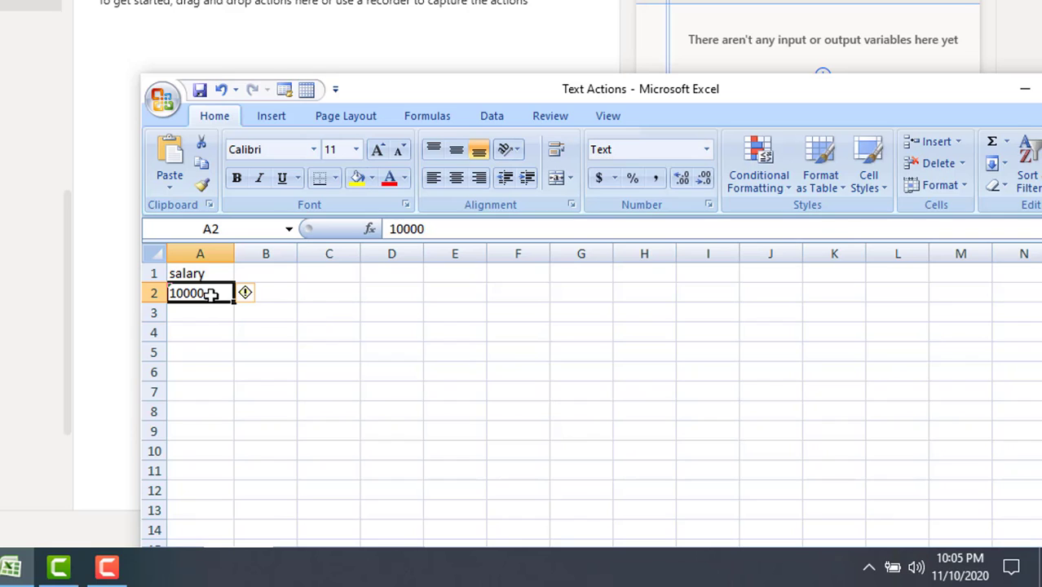
double_click(216, 293)
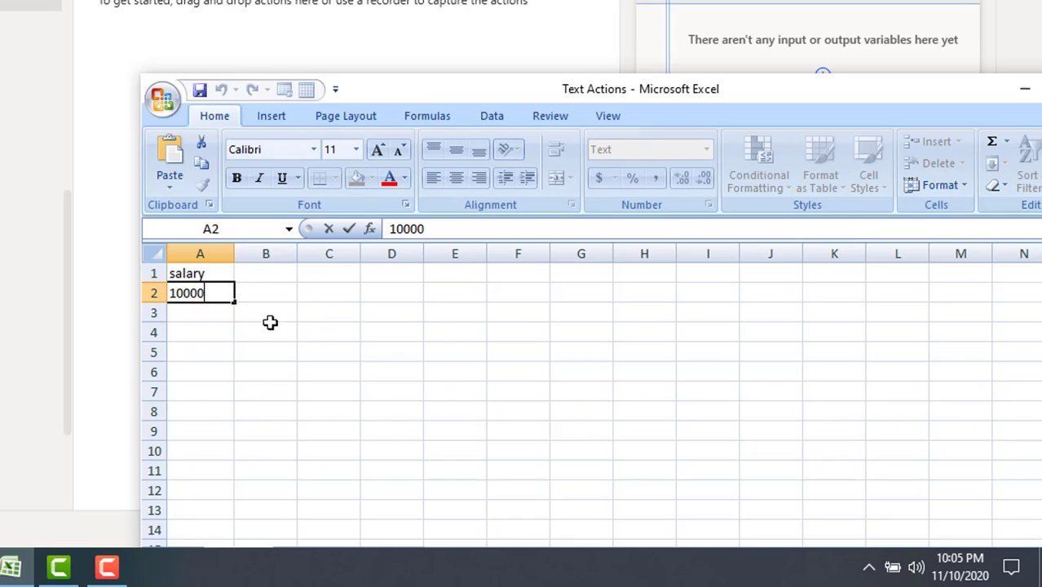
click(451, 228)
click(309, 300)
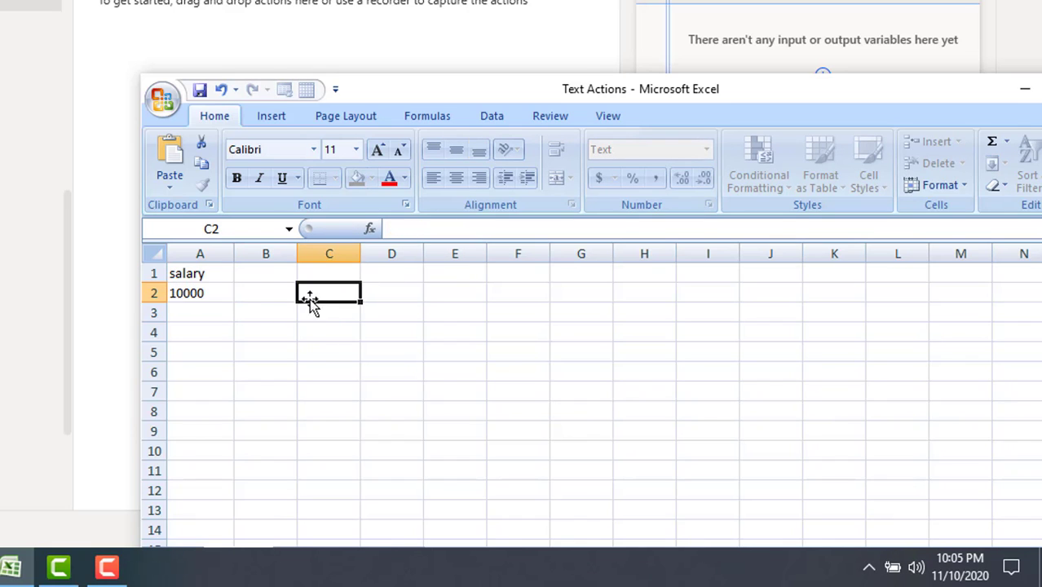
Check that A2 is flagged as Number Stored as Text and dismiss the flag without converting.
click(196, 293)
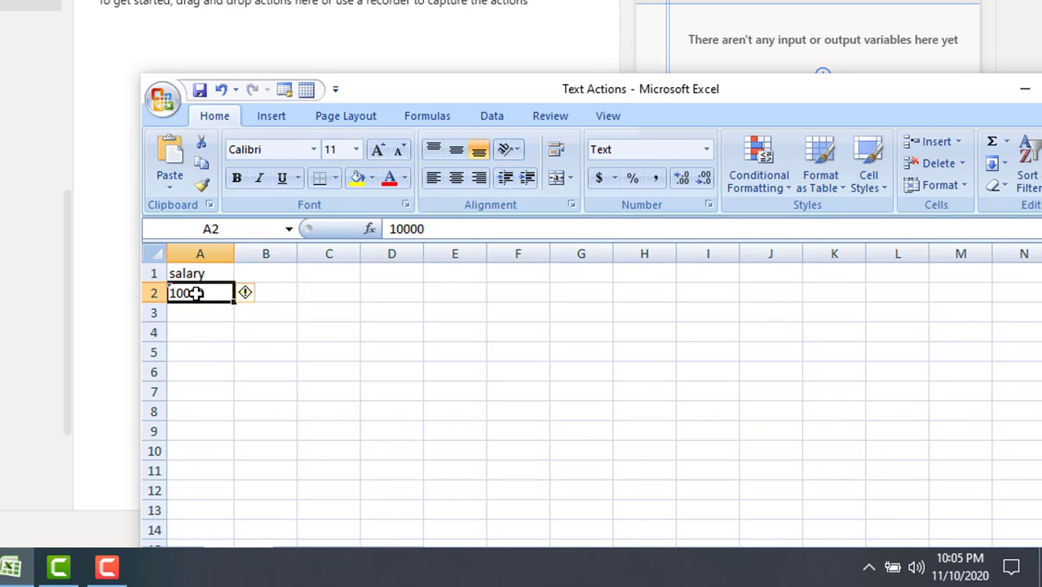
click(198, 253)
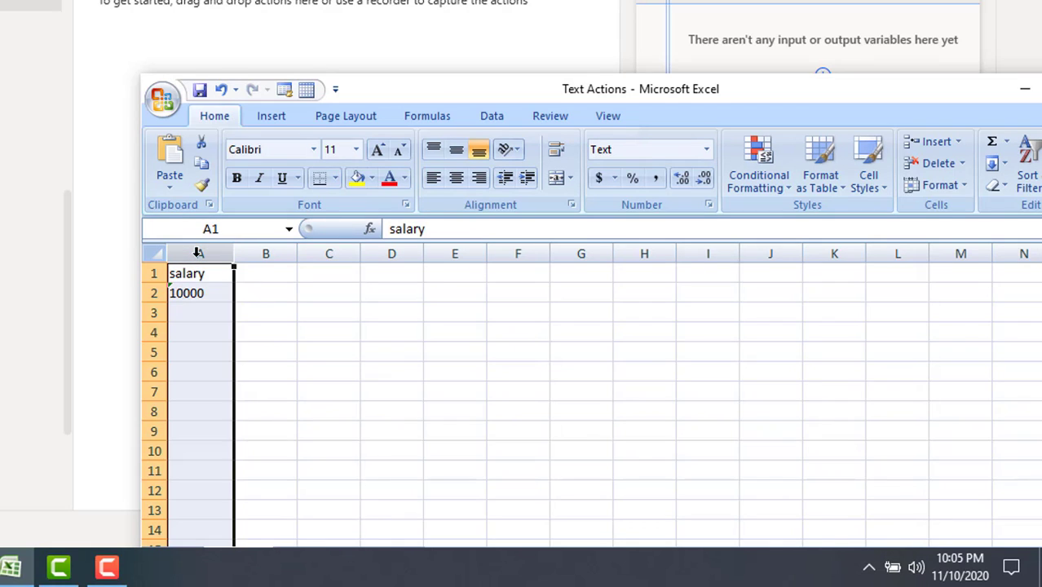
click(184, 294)
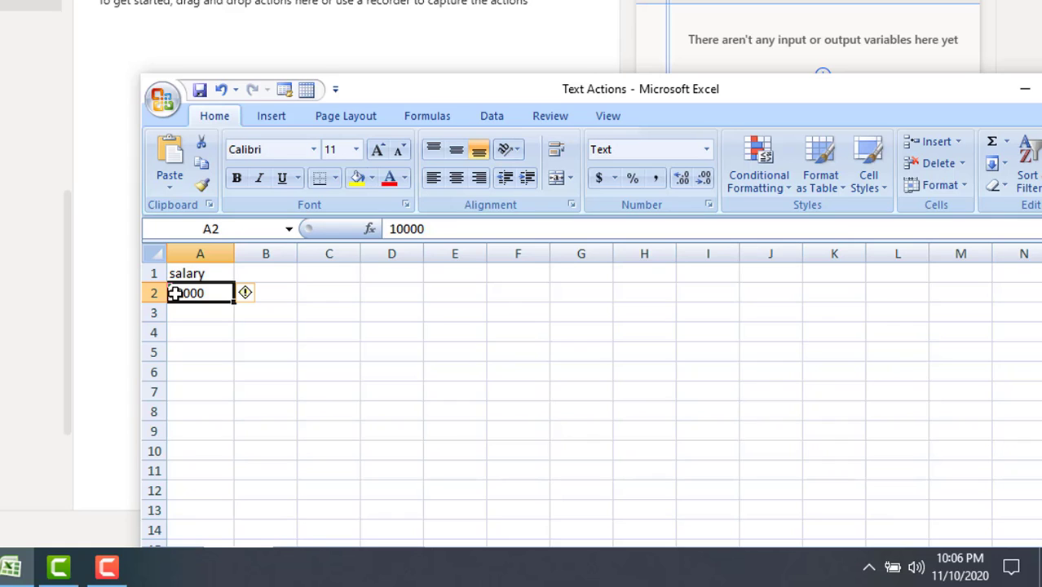
click(251, 295)
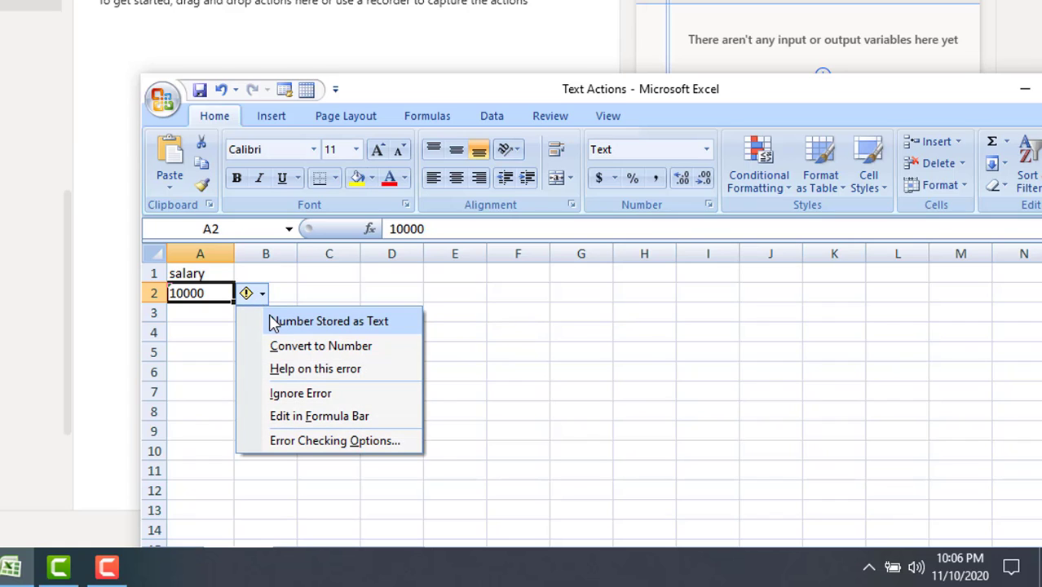
click(128, 331)
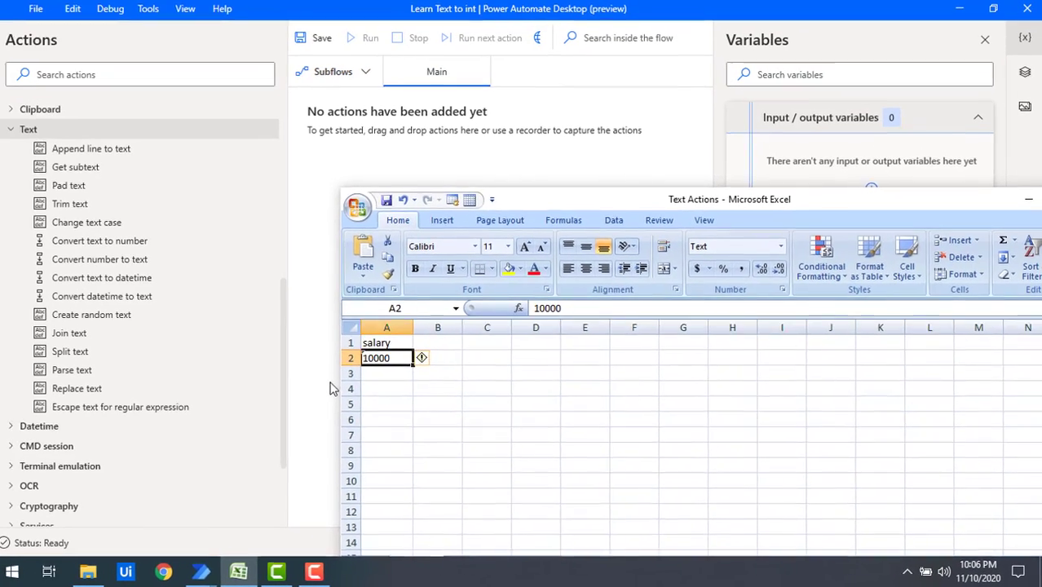
Add a Launch Excel action set to open an existing document.
click(181, 129)
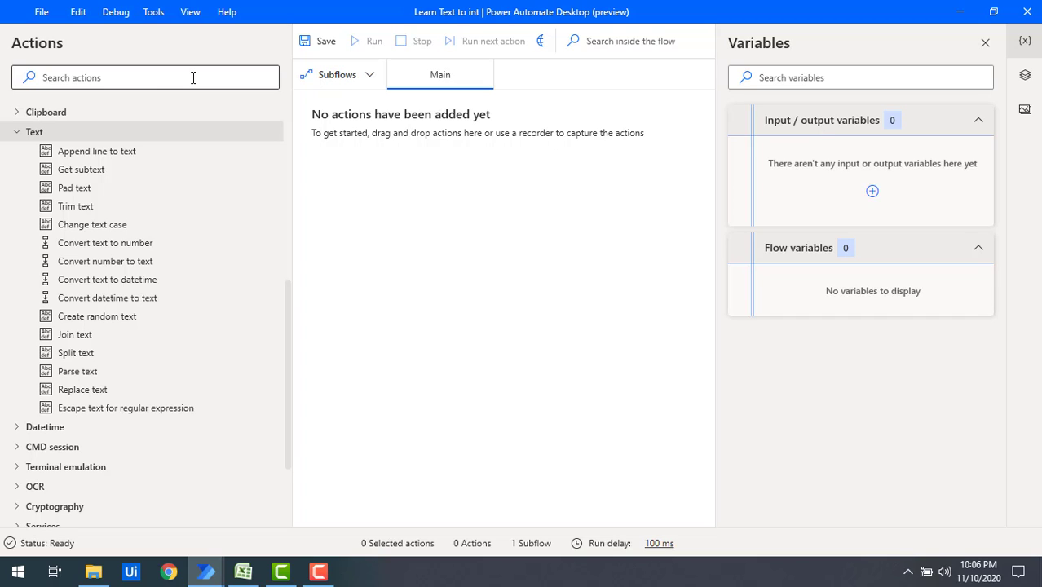
click(157, 83)
text(LA)
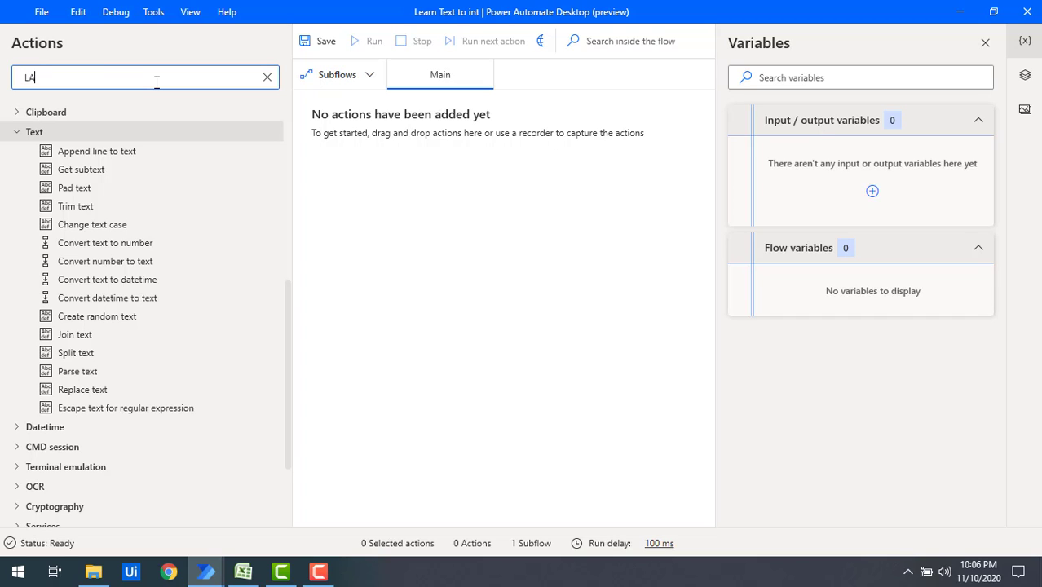
text(UNCH EXCE)
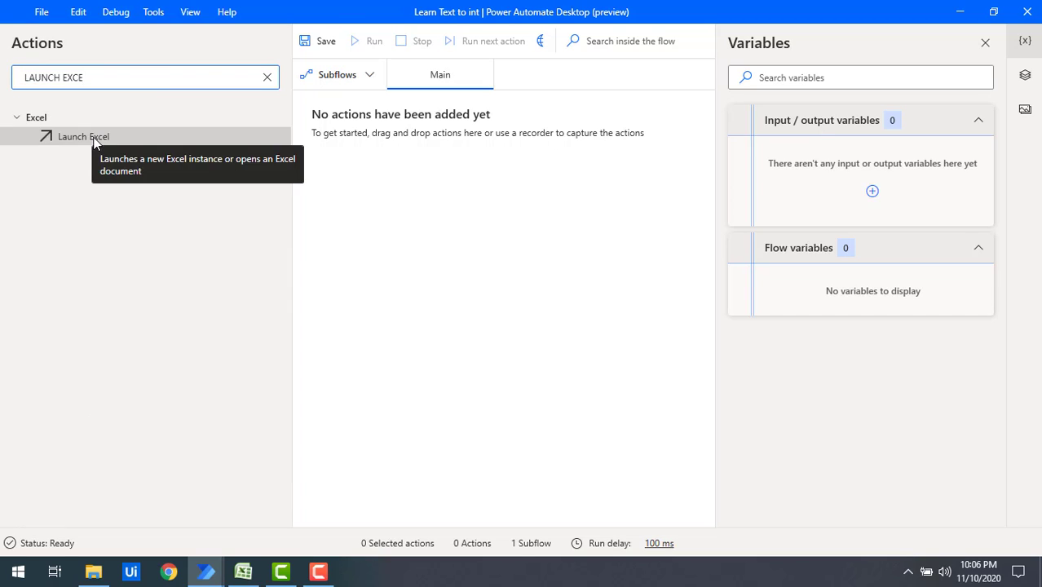
mouse_move(412, 212)
mouse_down()
mouse_move(419, 221)
mouse_move(415, 214)
mouse_up()
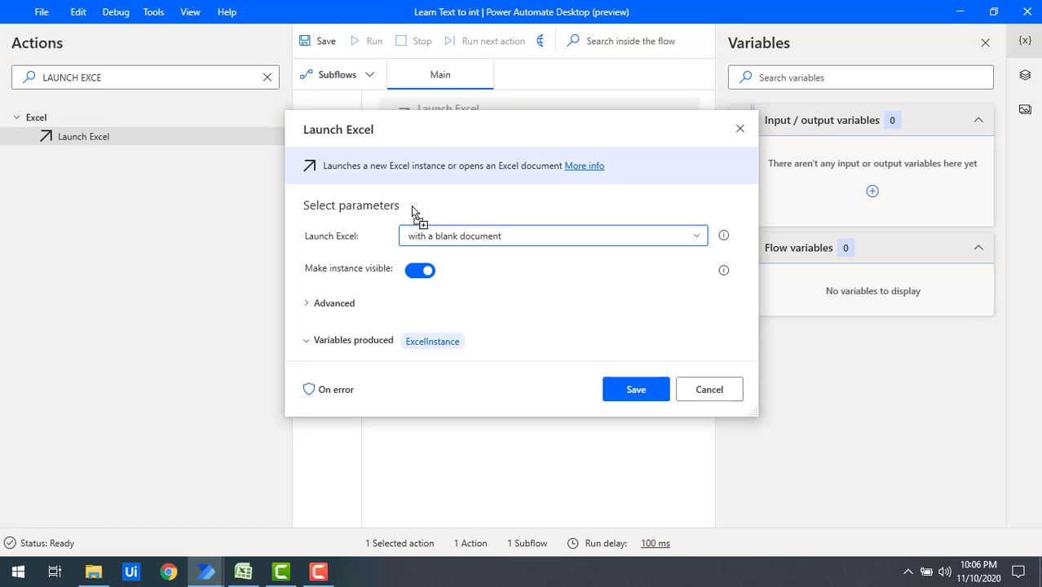
click(464, 238)
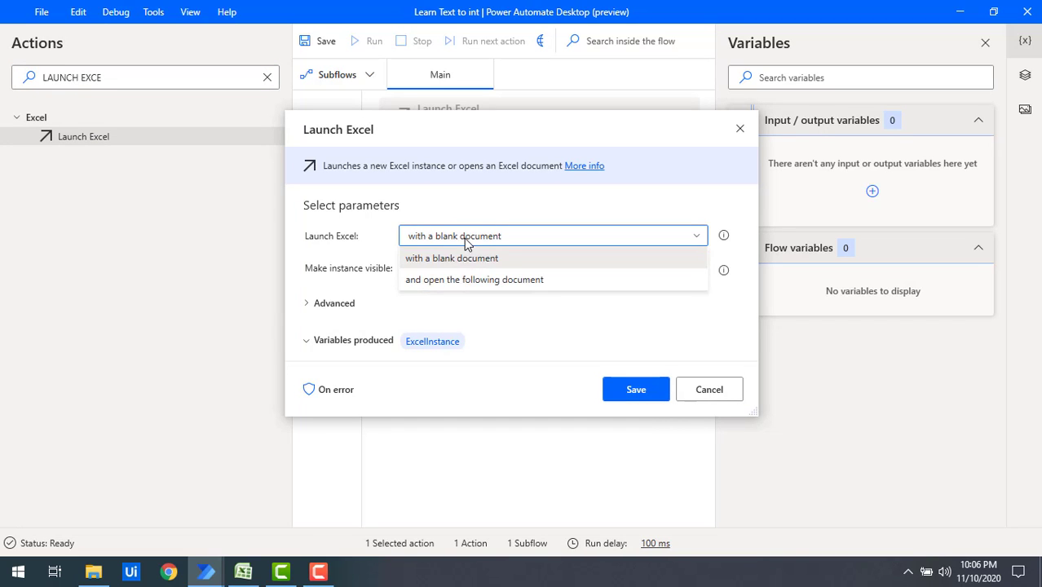
click(455, 281)
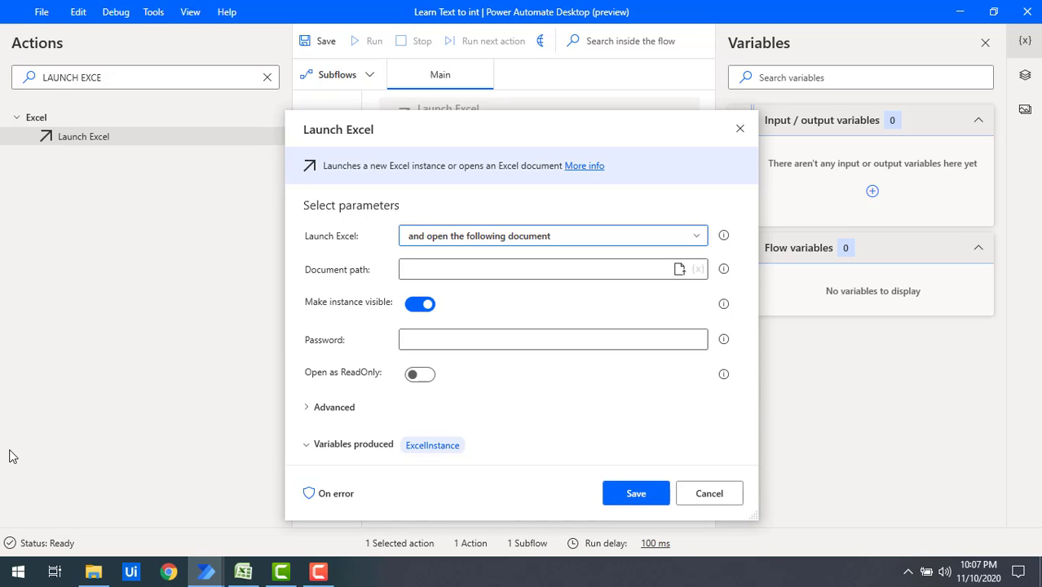
Point Launch Excel at Text Actions.xlsx in Learning Text Actions, run it hidden, and save.
click(680, 270)
double_click(493, 281)
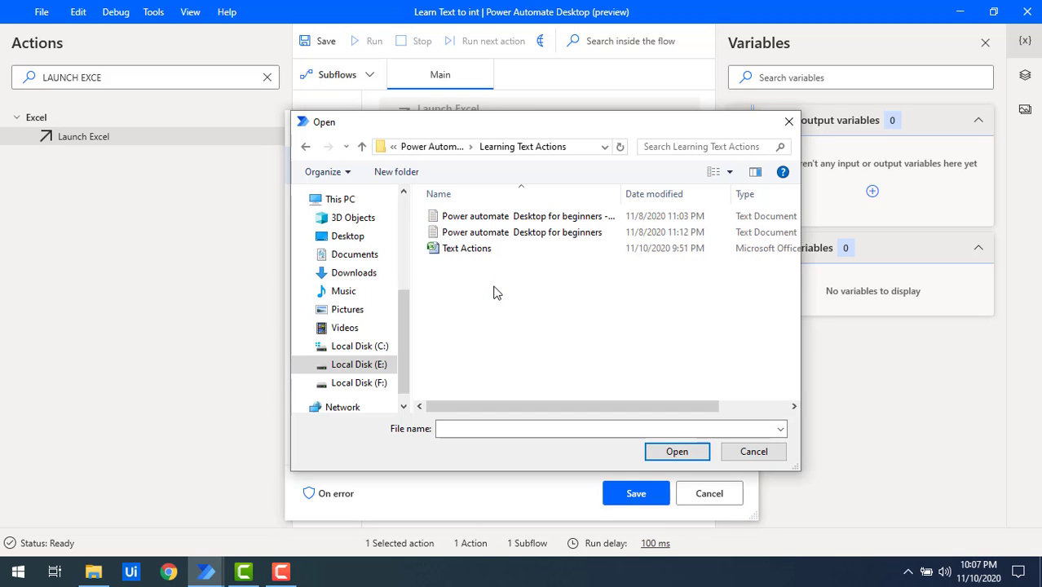
click(457, 251)
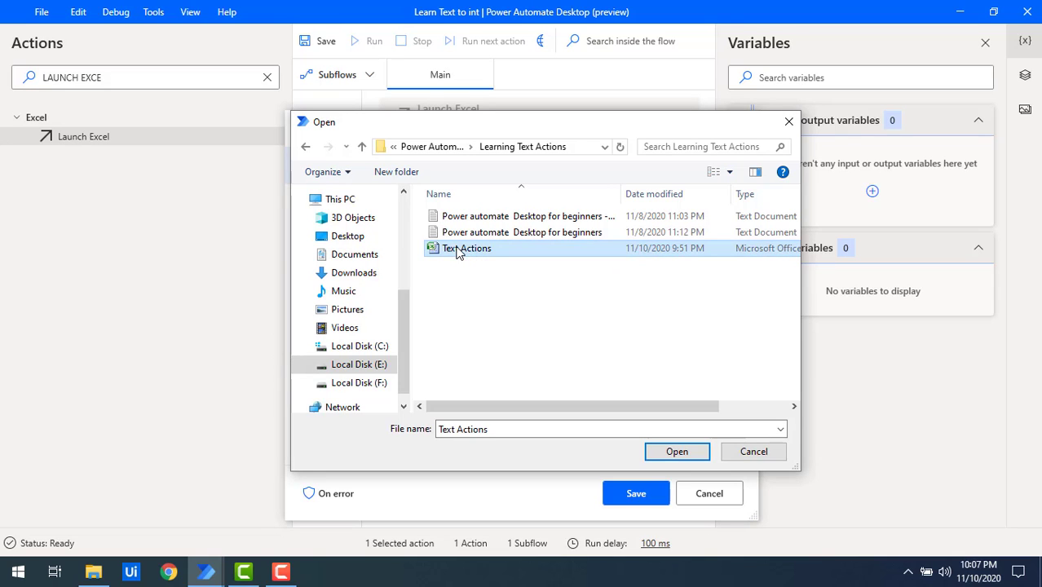
click(668, 455)
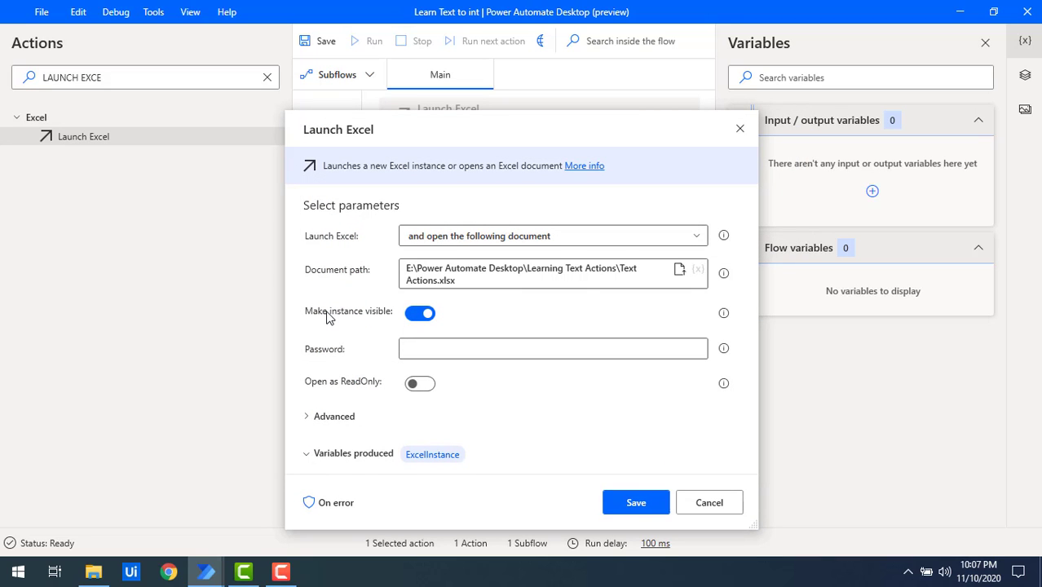
click(411, 316)
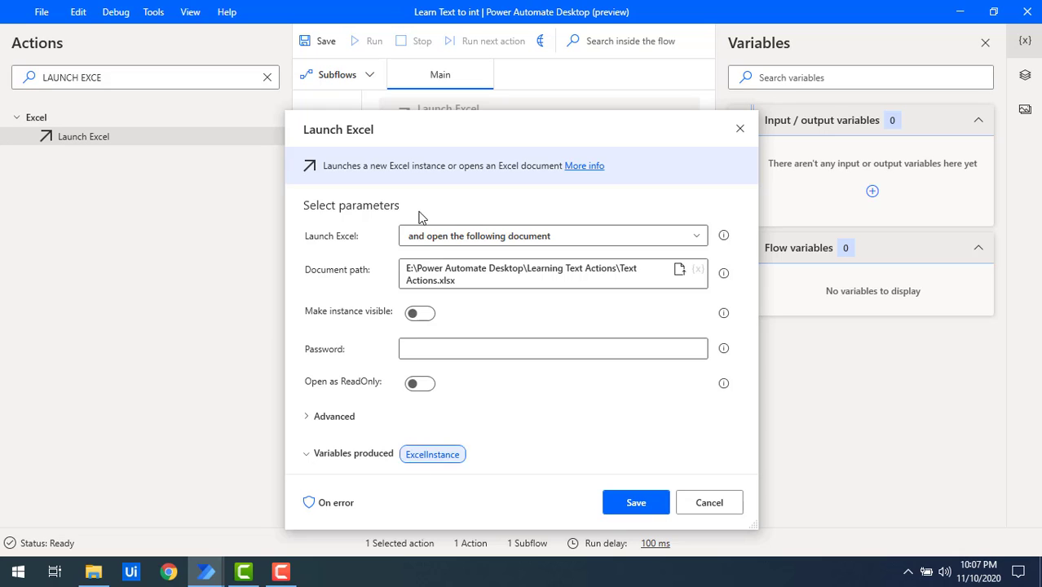
mouse_move(423, 463)
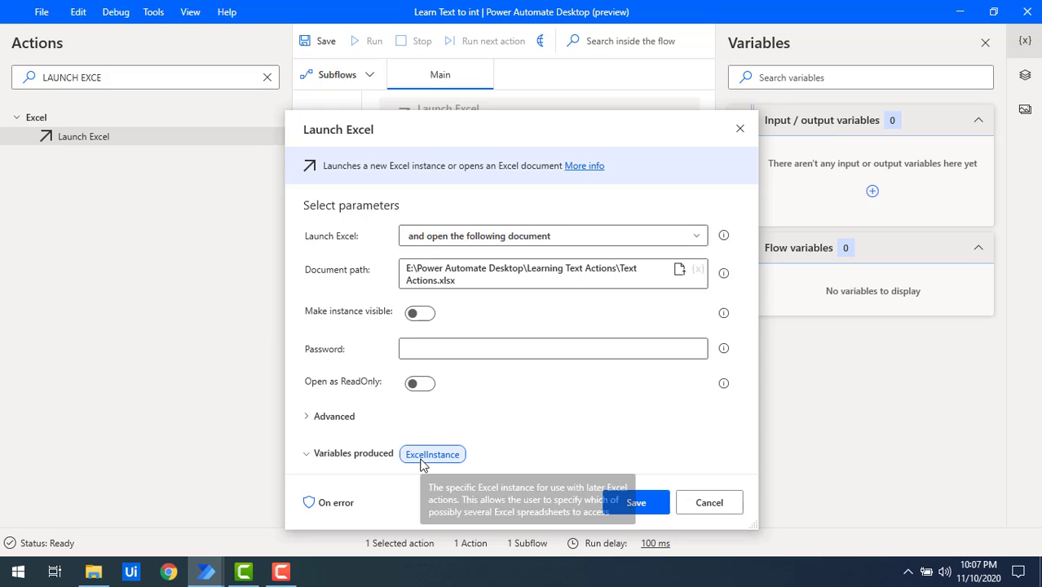
click(642, 502)
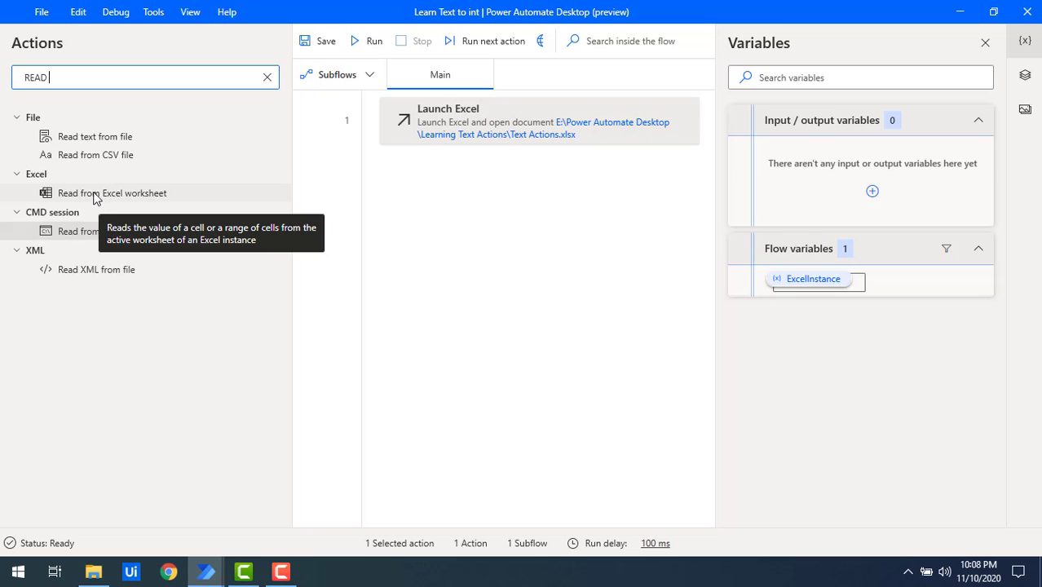
Add Read from Excel worksheet reading the single cell at column A, row 2 into ExcelData.
drag(97, 201, 472, 226)
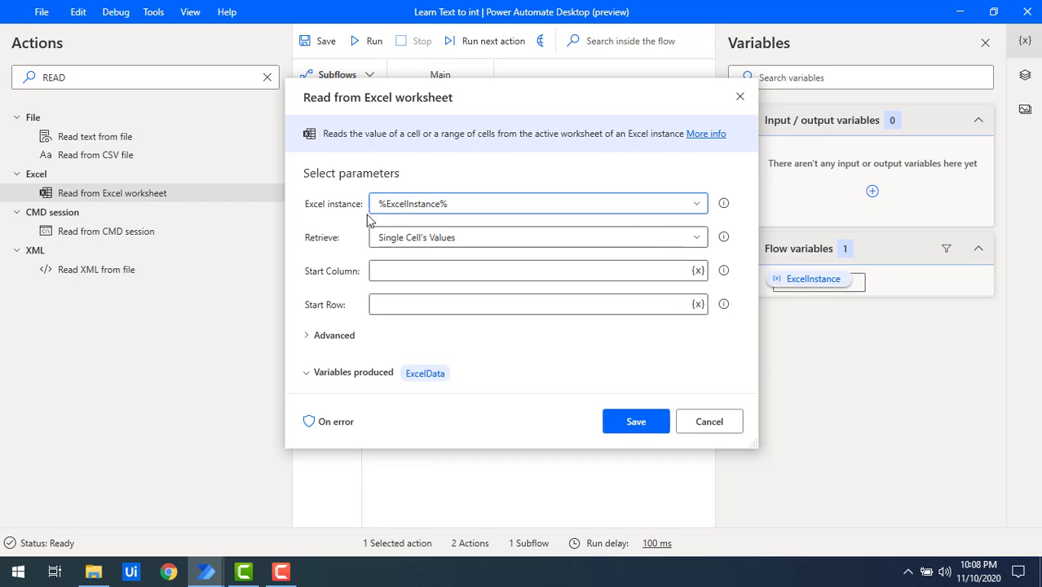
click(402, 247)
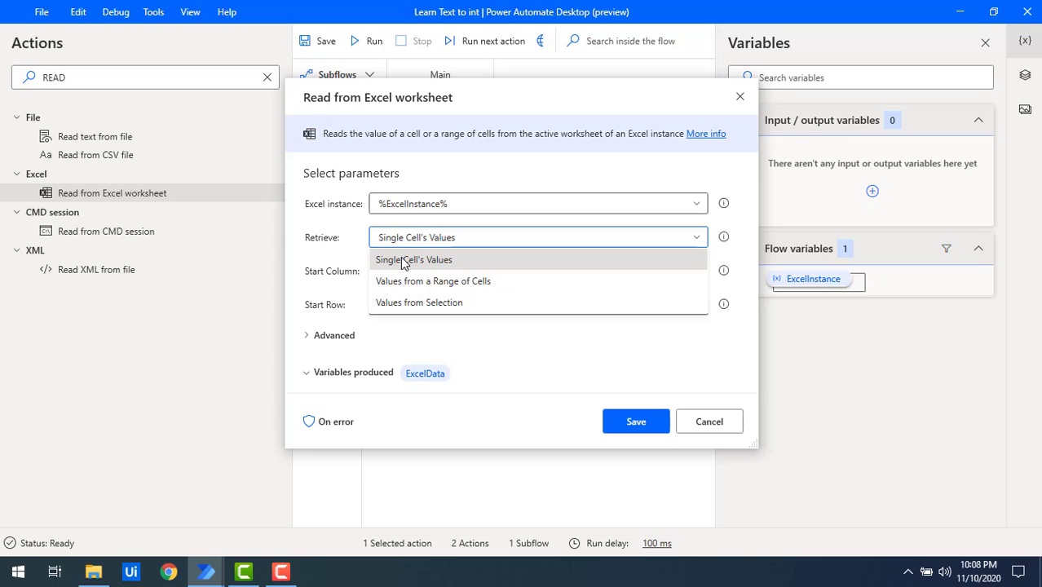
click(401, 260)
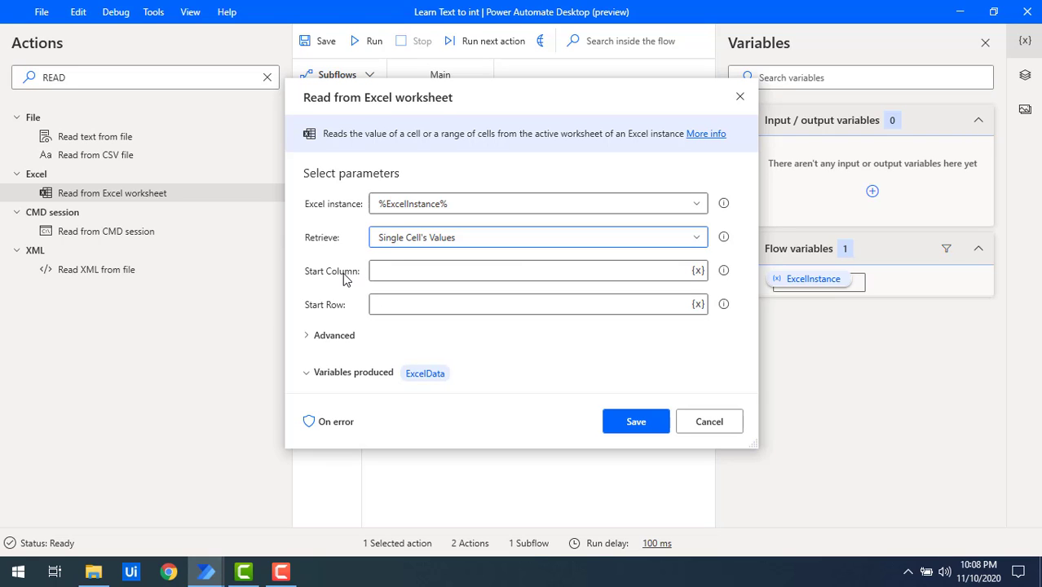
click(400, 270)
text(A)
click(402, 304)
text(2)
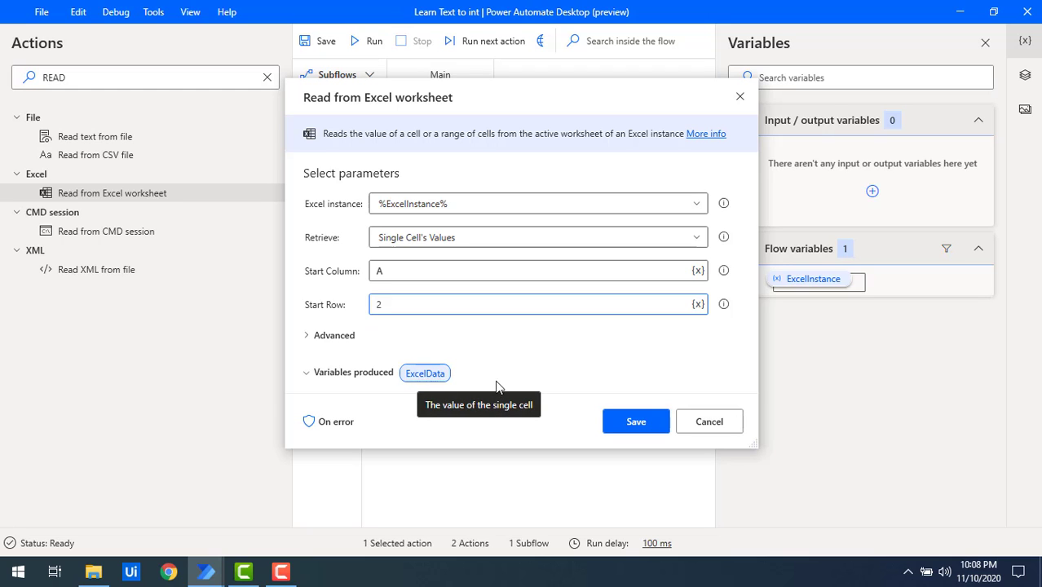
click(636, 425)
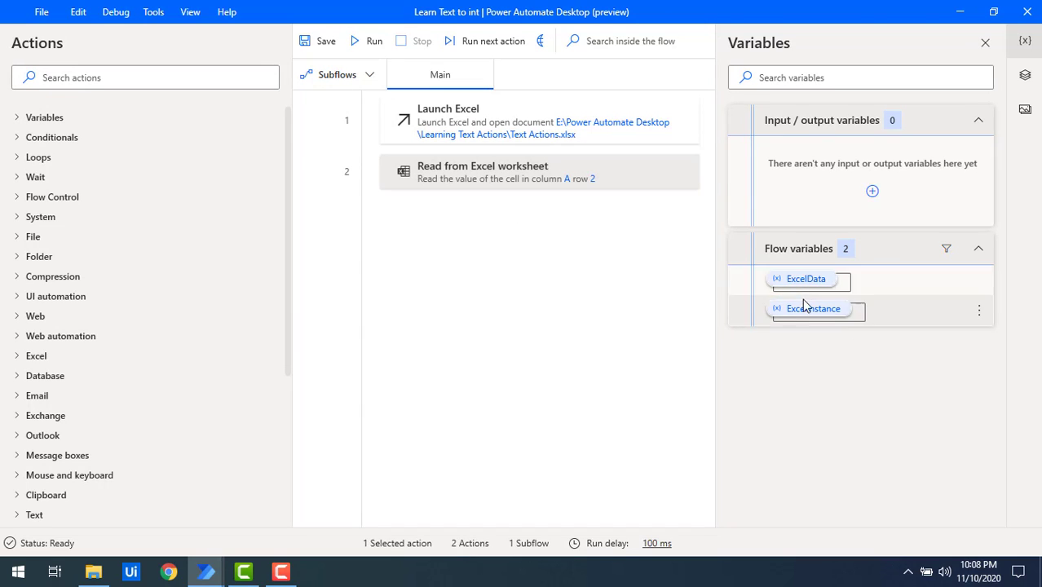
Run the flow and confirm ExcelData holds 10000 as a Text value.
click(364, 41)
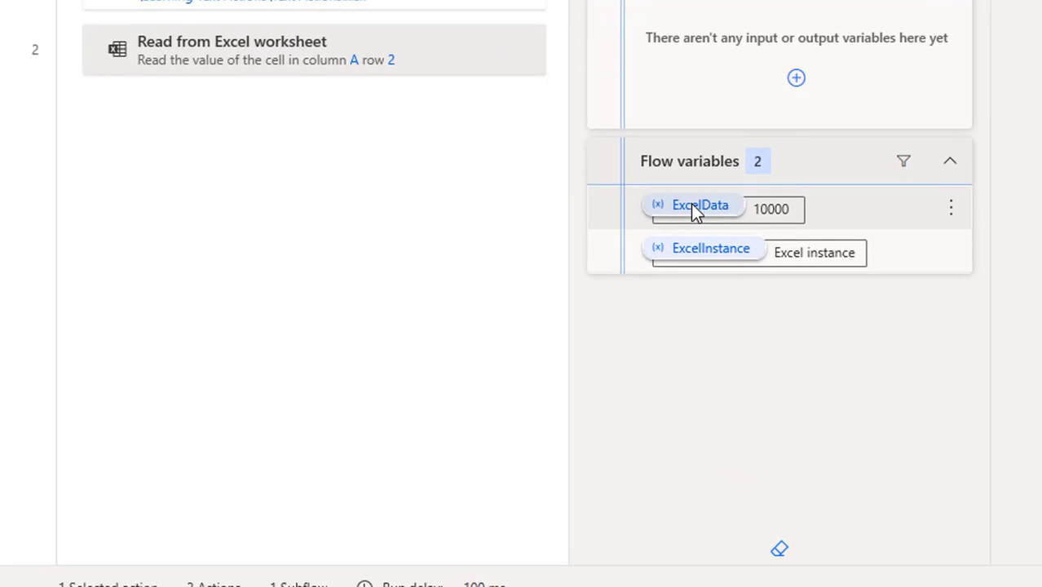
mouse_move(772, 261)
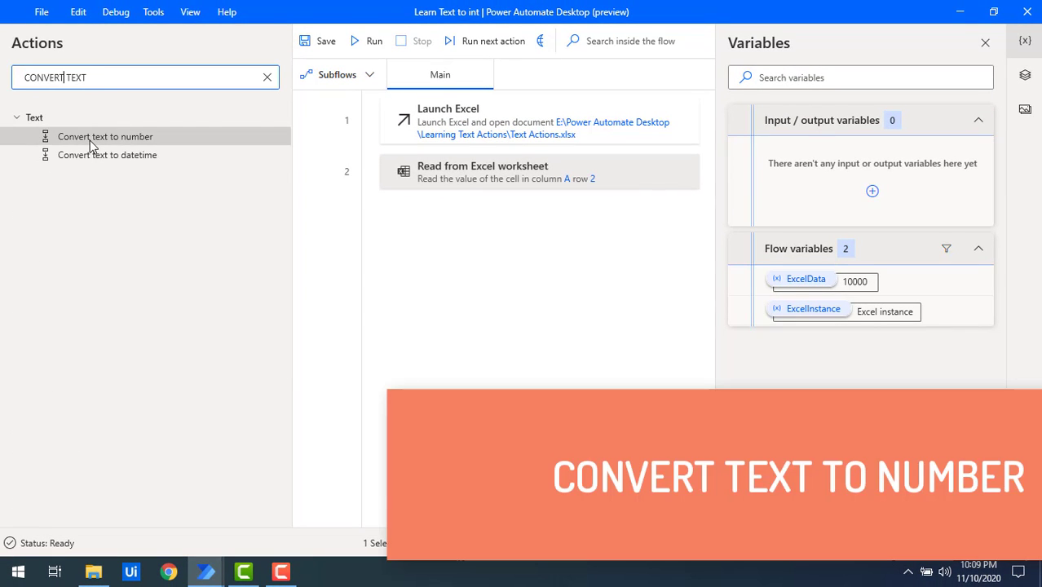
Add Convert text to number as step 3, converting %ExcelData% into TextAsNumber.
mouse_move(89, 145)
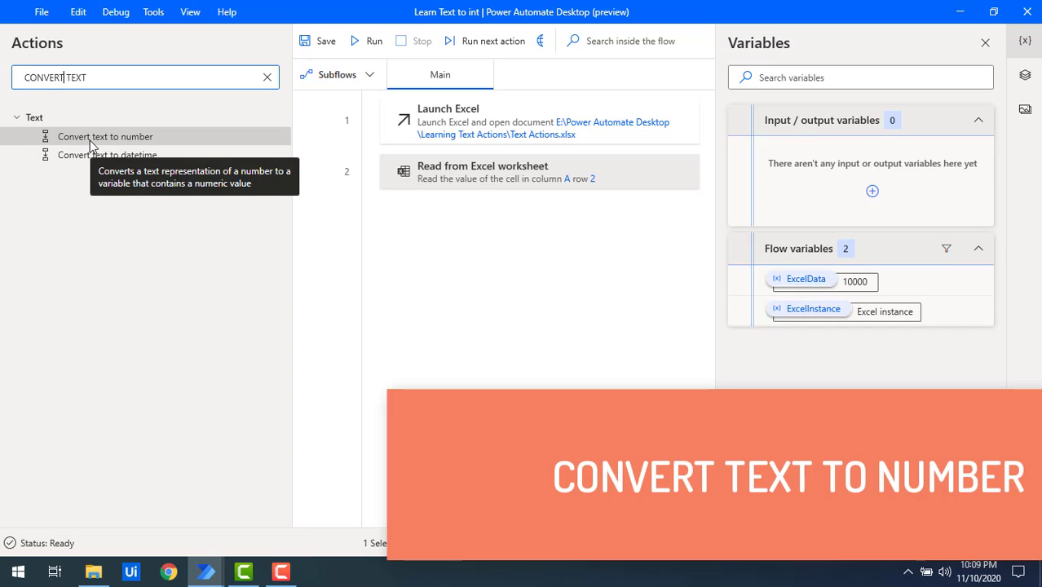
drag(88, 137, 441, 244)
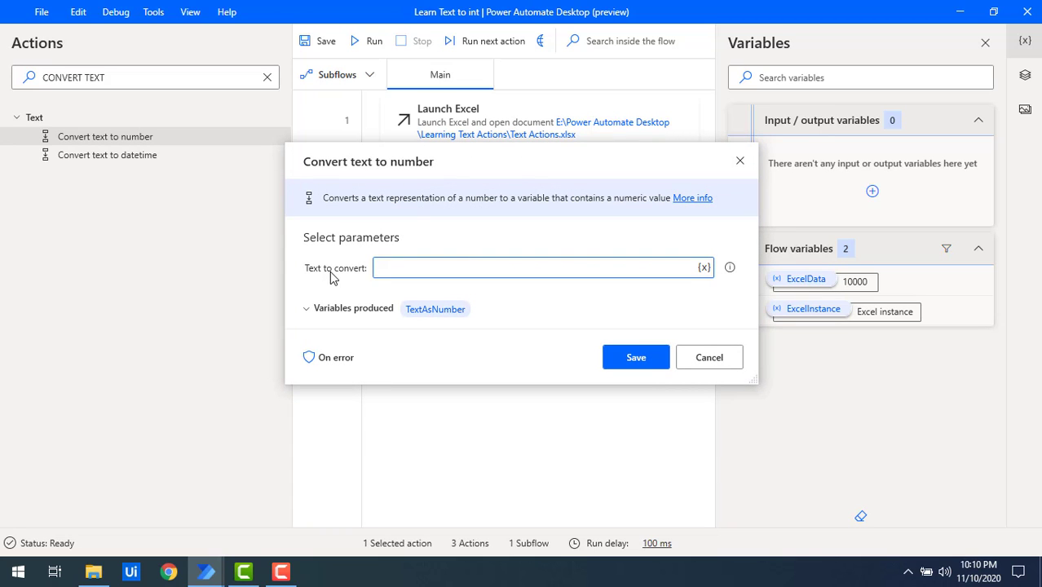
drag(410, 164, 414, 203)
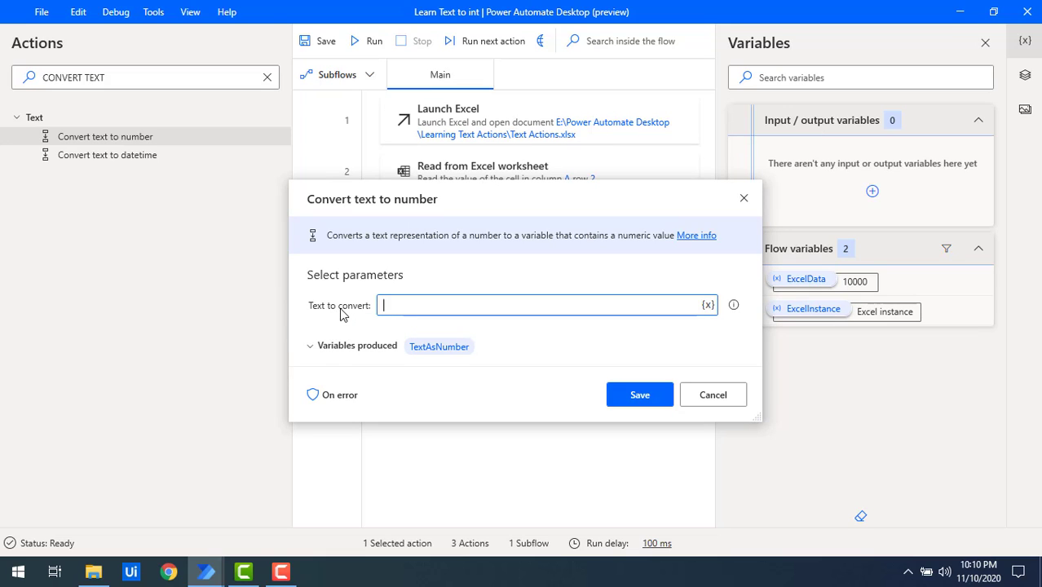
click(710, 307)
click(317, 369)
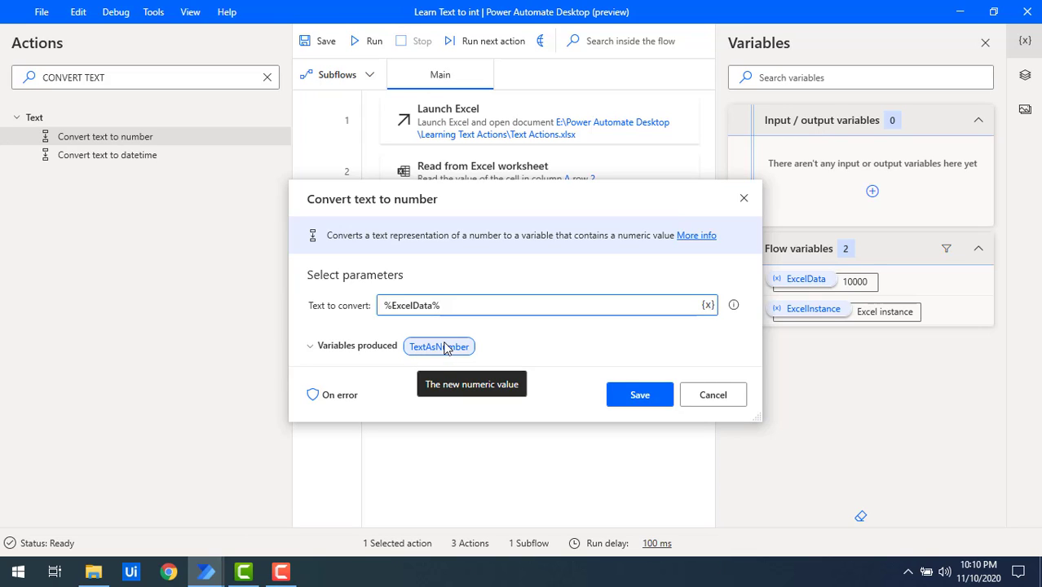
click(640, 396)
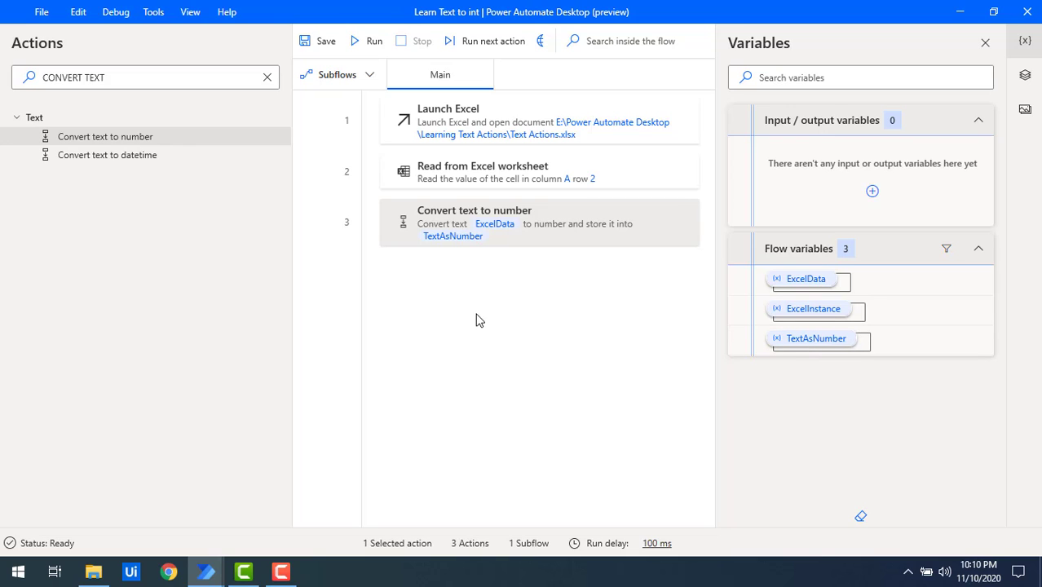
triple_click(139, 78)
text(DISPLAY MESSAGE)
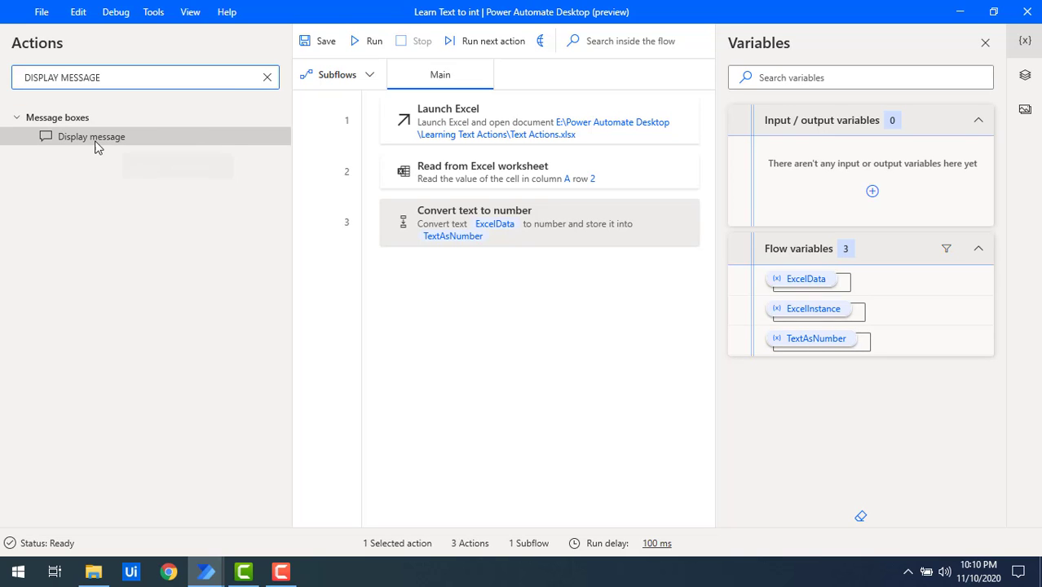
Add a Display message step titled TEXT with the message FLOW EXECUTED.
drag(95, 142, 440, 278)
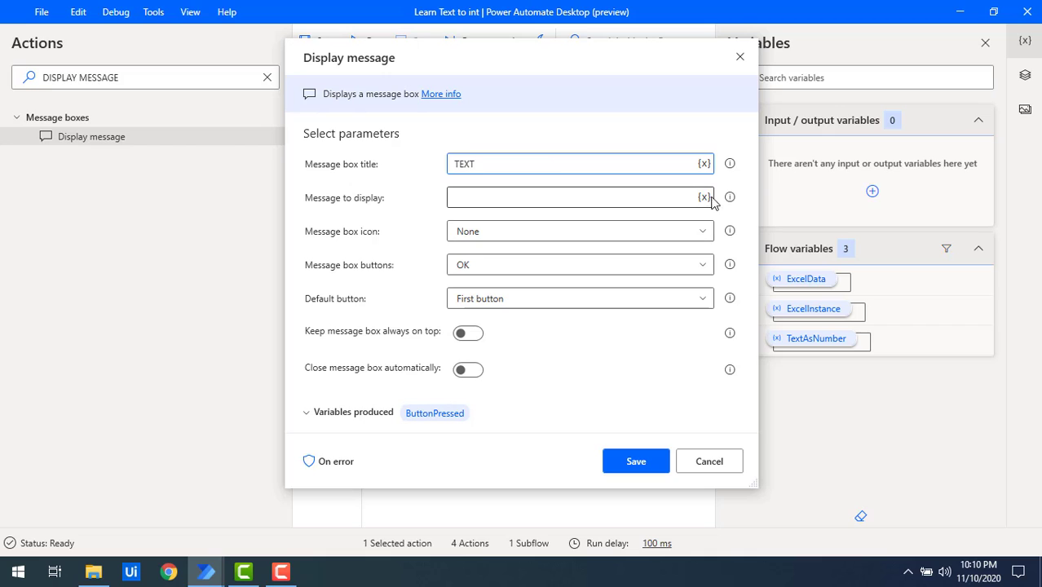
click(609, 201)
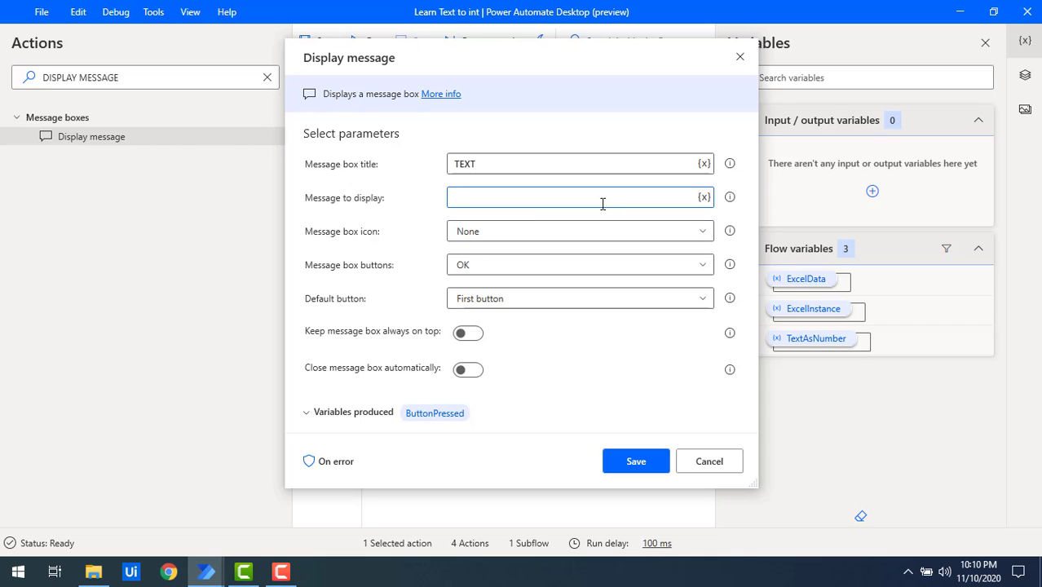
text(fL=)
text(W EXECUTED)
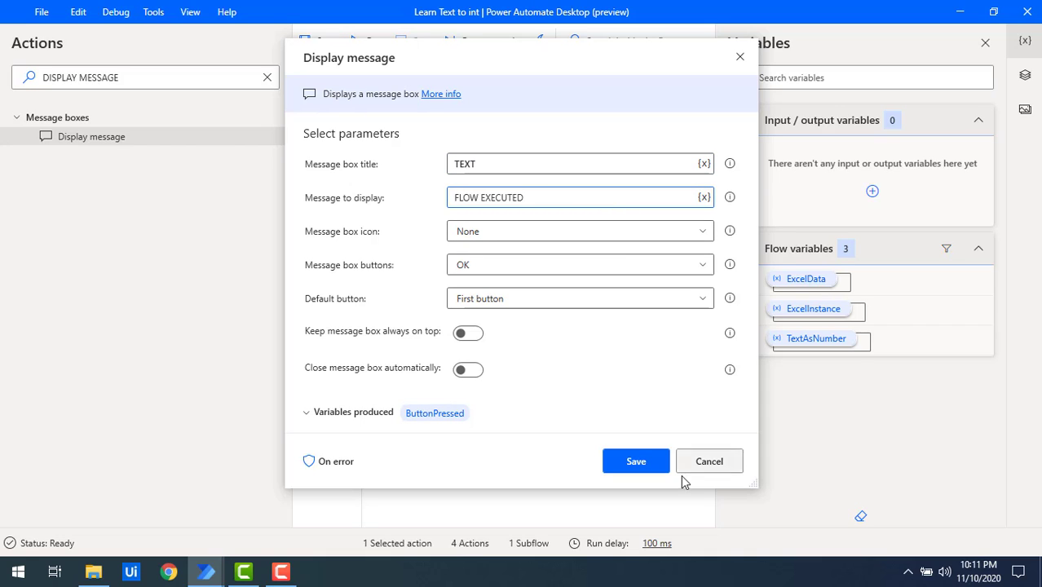
click(635, 461)
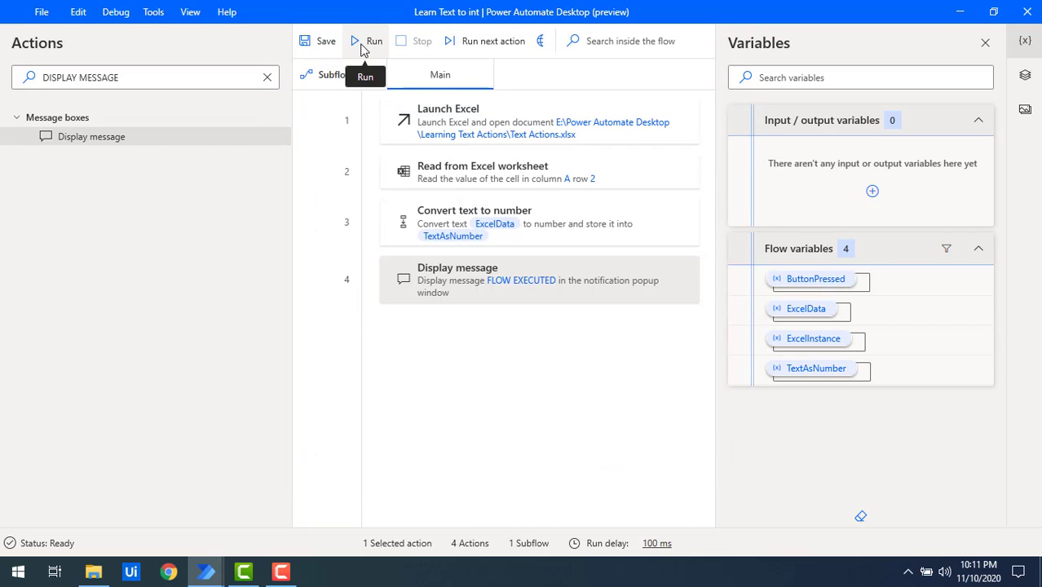
Run the full flow, acknowledge FLOW EXECUTED, and confirm TextAsNumber holds numeric 10000.
click(368, 42)
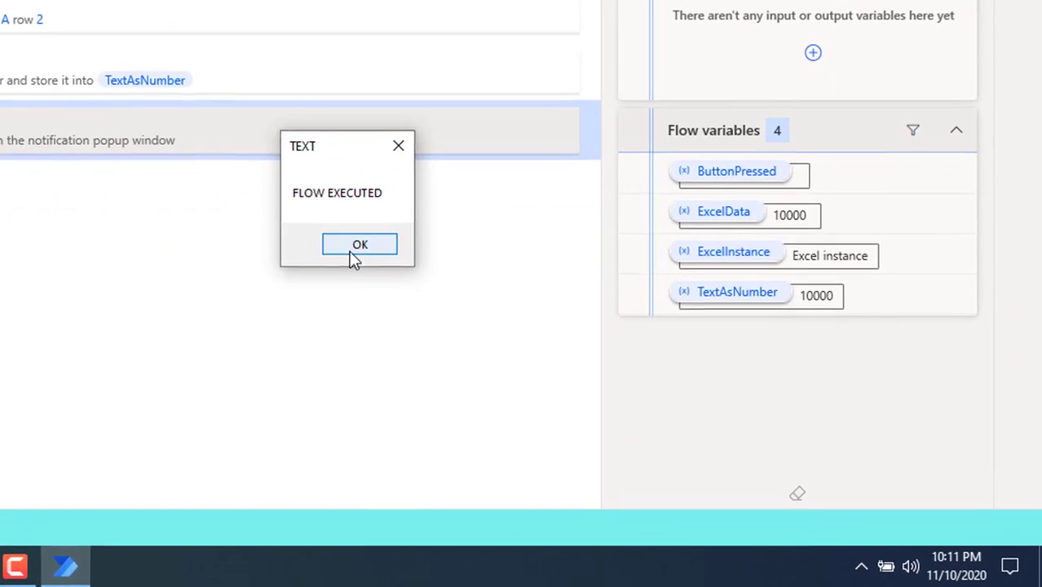
click(536, 332)
mouse_move(854, 313)
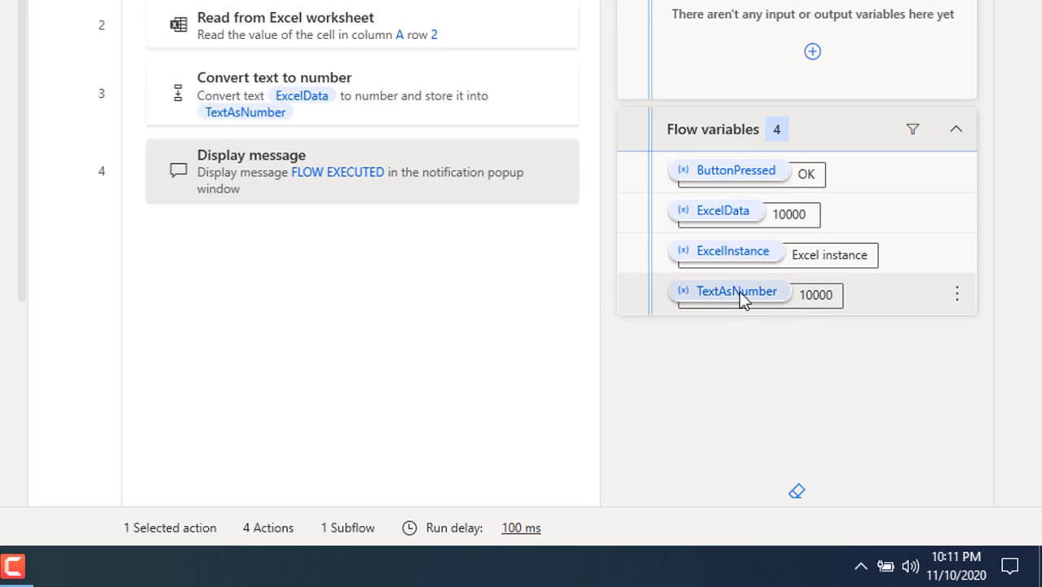
mouse_move(739, 292)
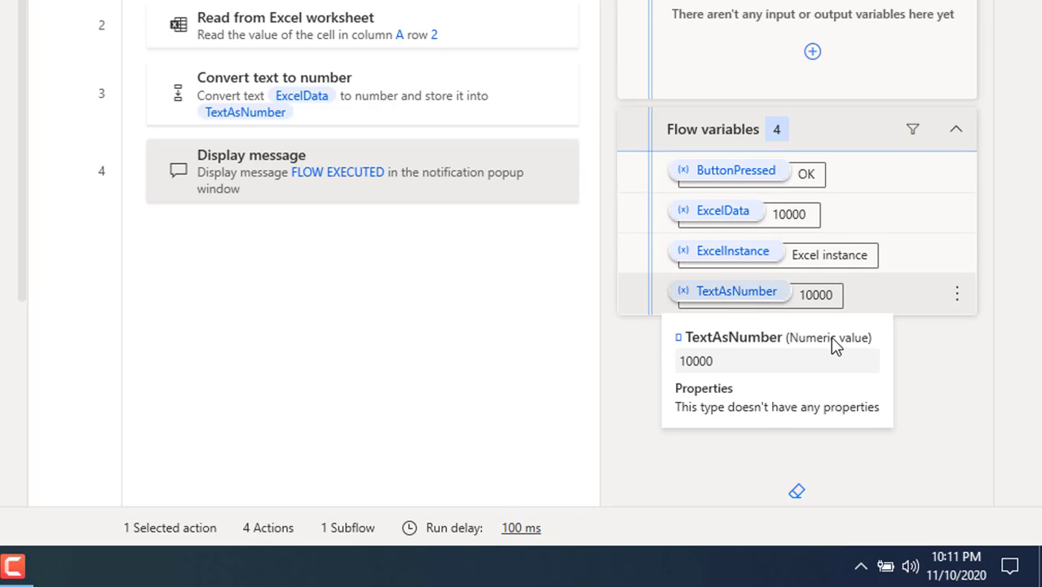